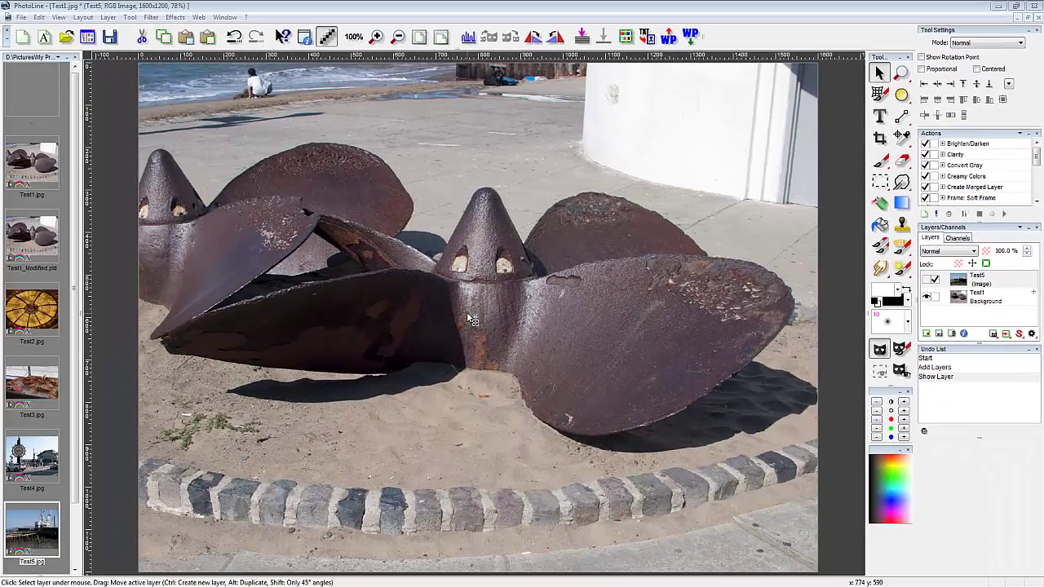
# Examine which panels can be shown and which blend modes are available for the Test5 layer
pyautogui.click(59, 17)
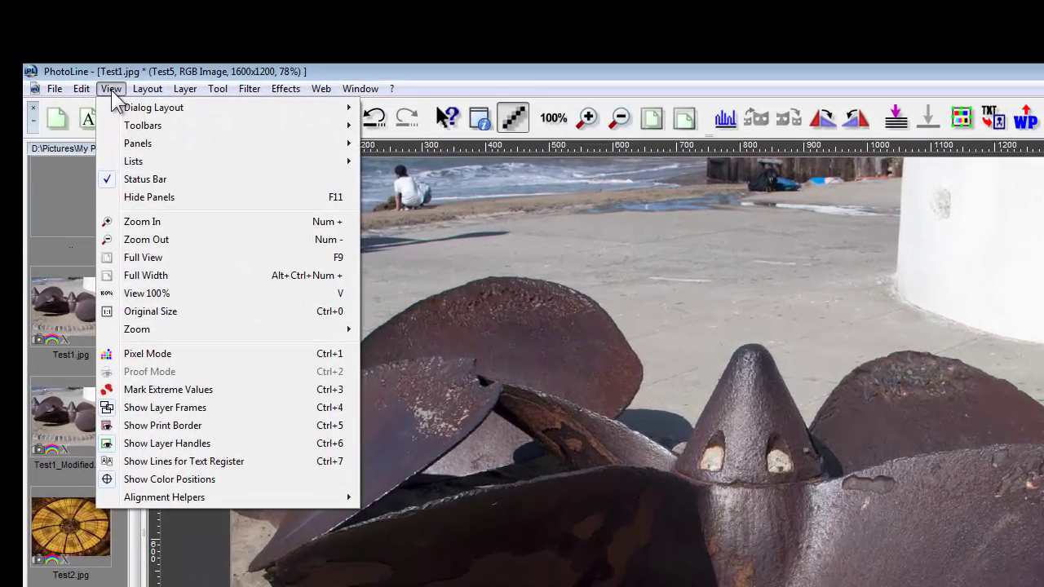
pyautogui.moveTo(164, 145)
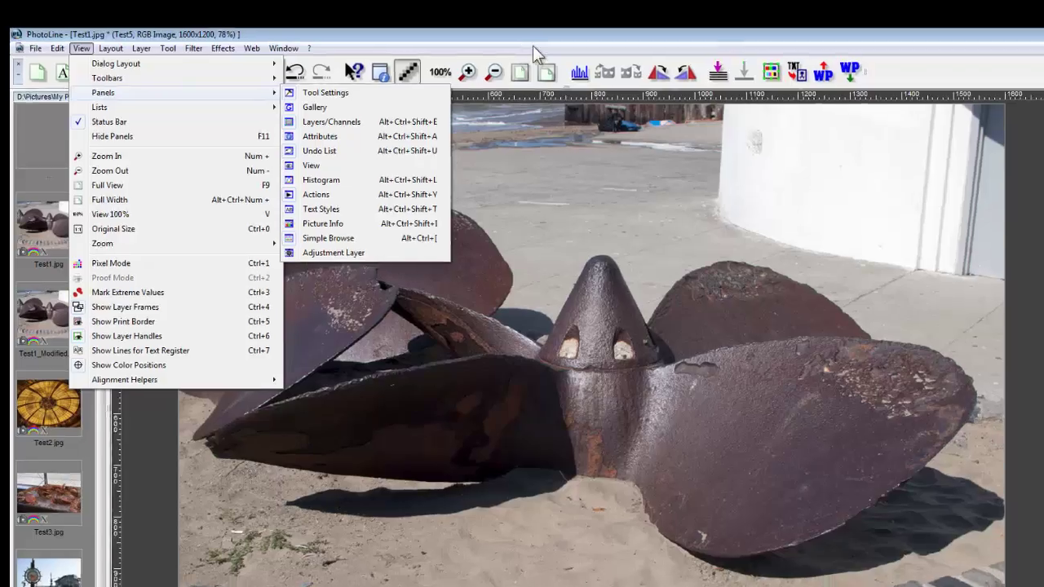
pyautogui.click(688, 89)
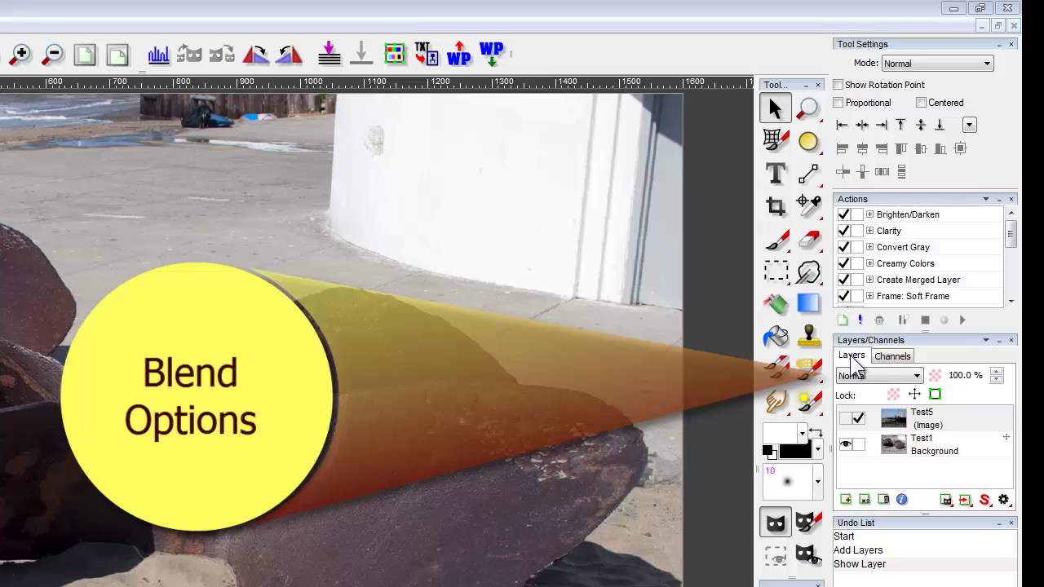
pyautogui.click(917, 376)
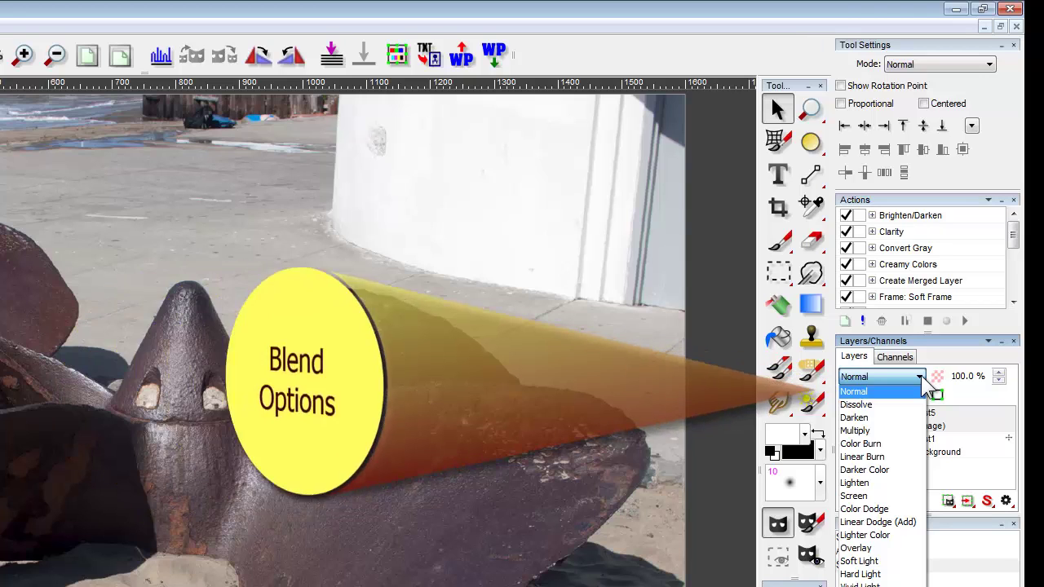
pyautogui.click(913, 381)
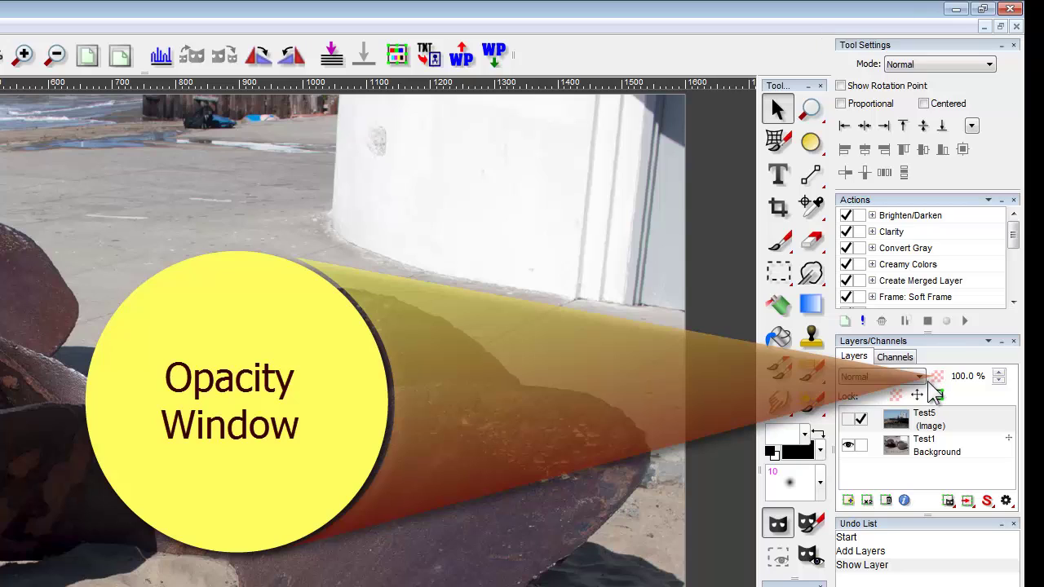
# Vary the Test5 layer's opacity up and down and return it to 100%
pyautogui.scroll(-1, 973, 382)
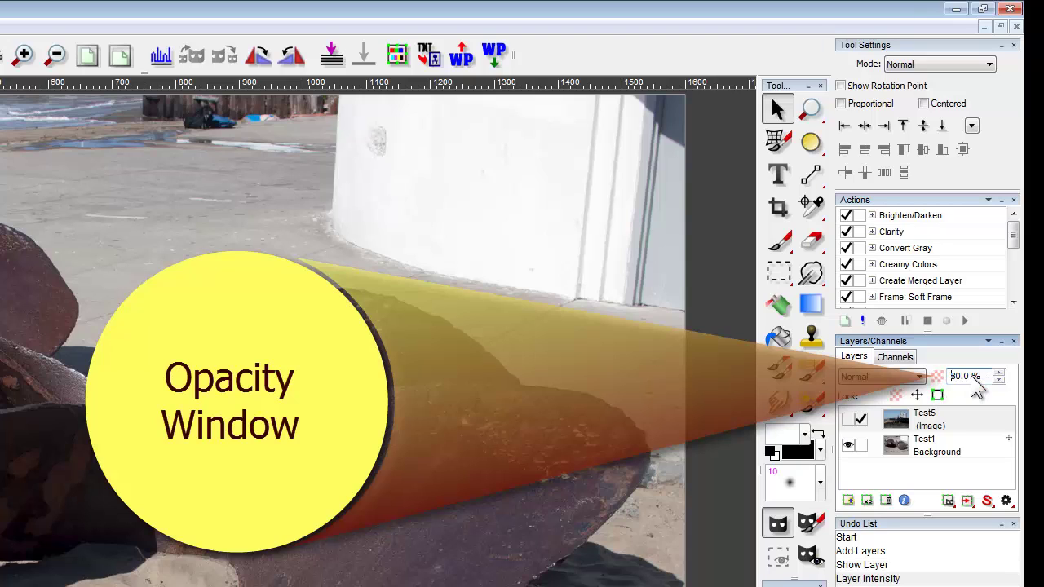
pyautogui.scroll(-1, 988, 377)
pyautogui.scroll(-1, 991, 384)
pyautogui.scroll(1, 989, 383)
pyautogui.scroll(4, 990, 384)
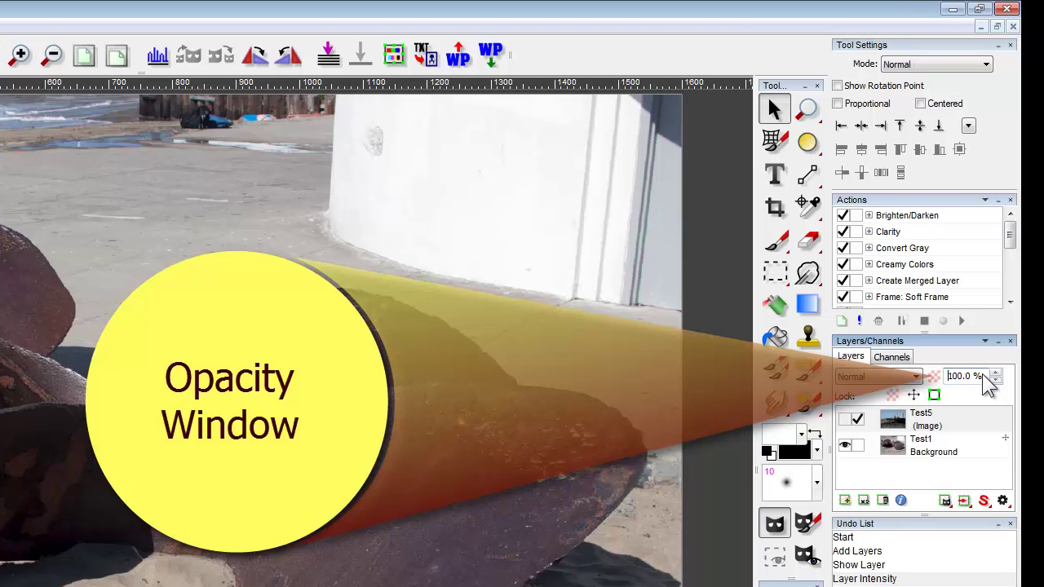
pyautogui.click(997, 373)
pyautogui.click(997, 373)
pyautogui.click(999, 373)
pyautogui.click(998, 373)
pyautogui.click(998, 372)
pyautogui.click(1000, 380)
pyautogui.click(1000, 381)
pyautogui.click(1000, 380)
pyautogui.click(999, 380)
pyautogui.click(1000, 381)
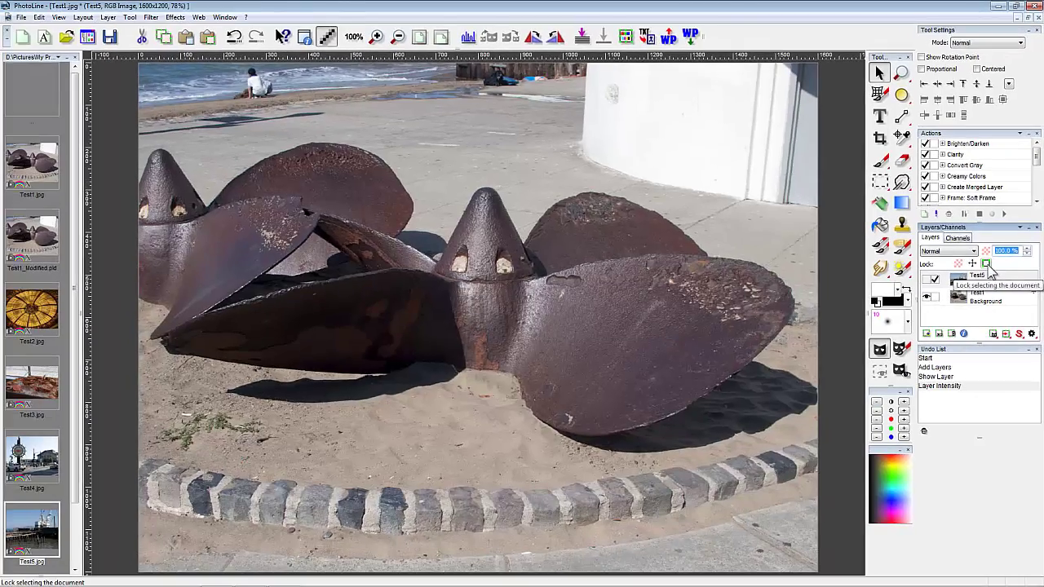
pyautogui.press('F1')
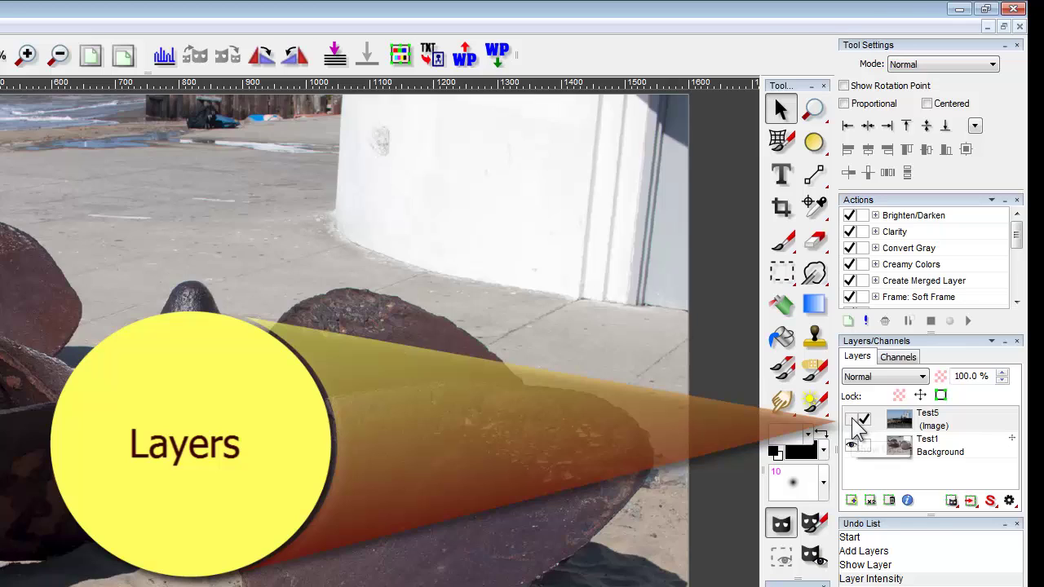
# Toggle the Test5 layer's visibility until it is shown, and add the Test1 background layer to the marked layers
pyautogui.click(852, 419)
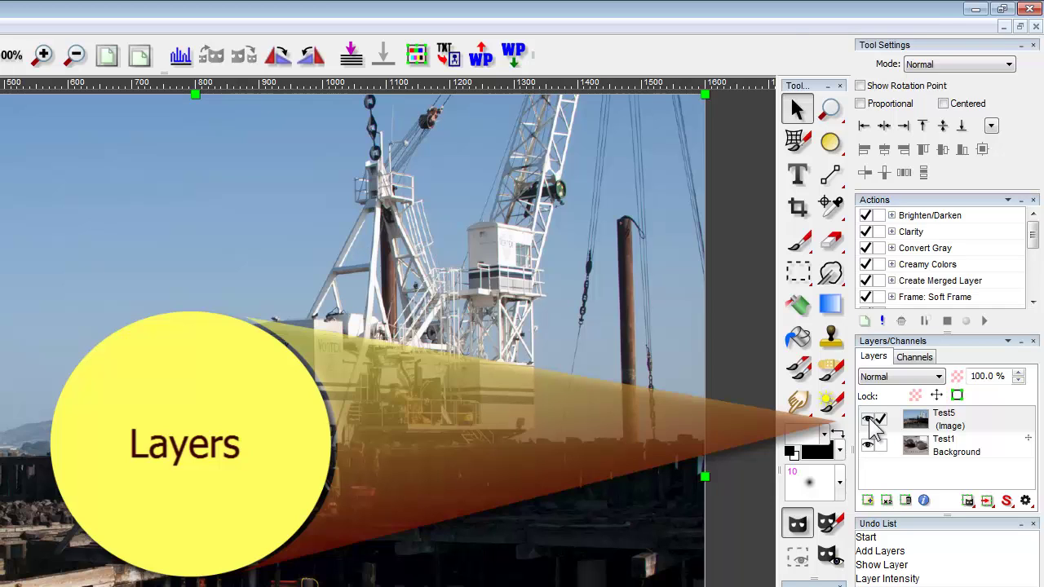
pyautogui.click(868, 419)
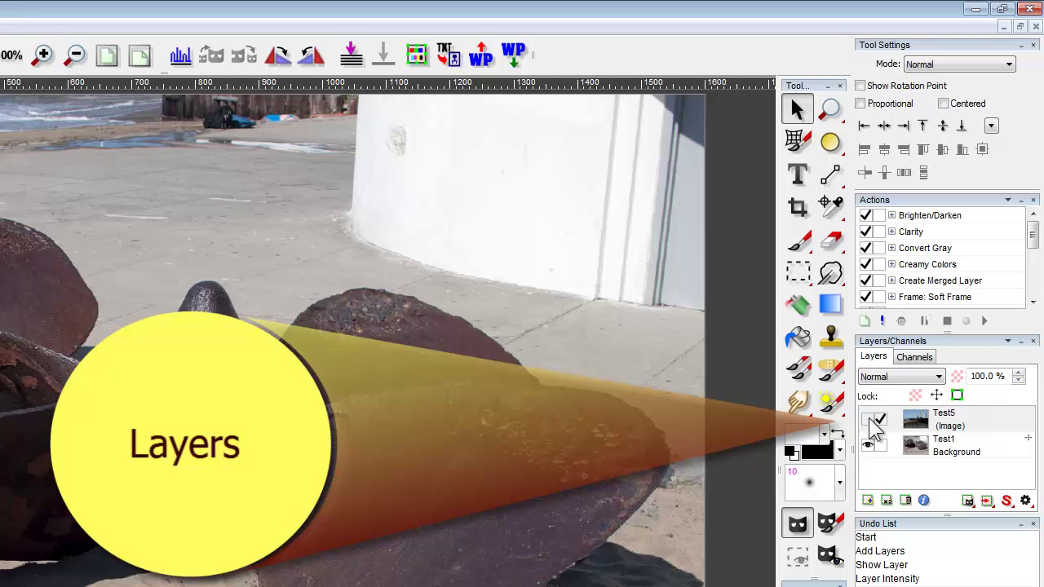
pyautogui.click(868, 419)
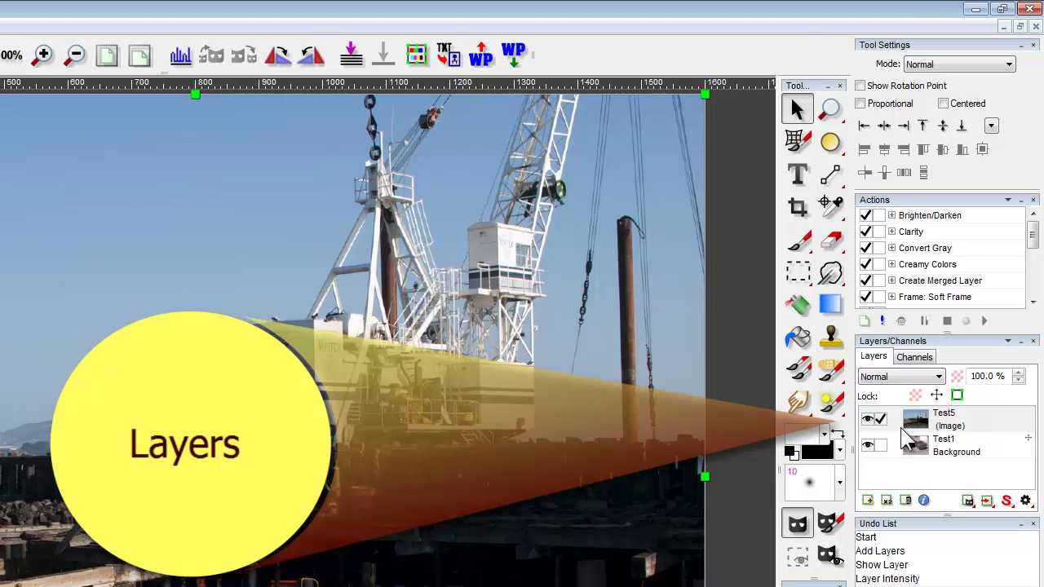
pyautogui.click(880, 445)
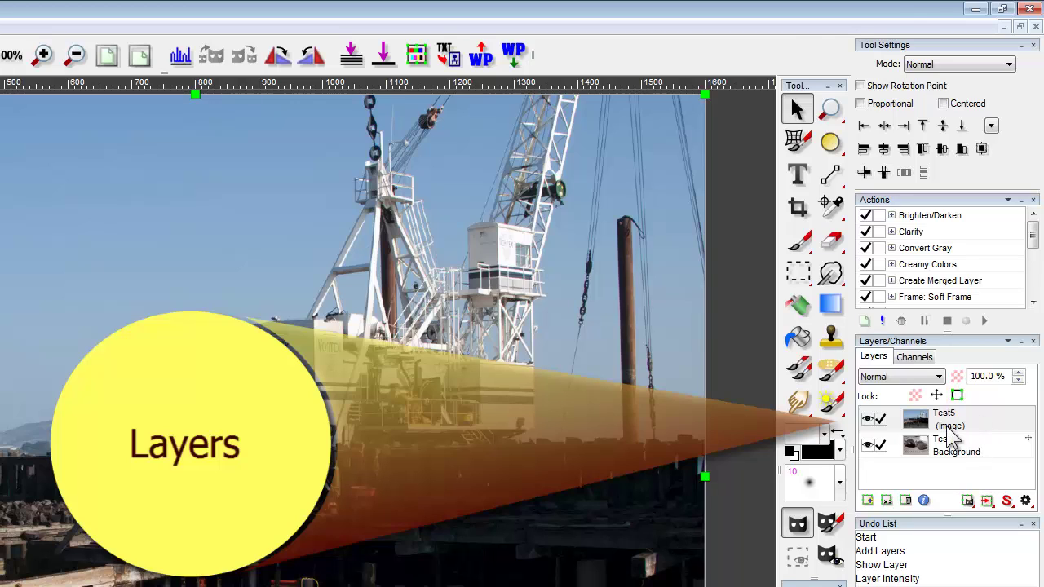
# Rename the Test1 background layer to Background 1
pyautogui.doubleClick(965, 439)
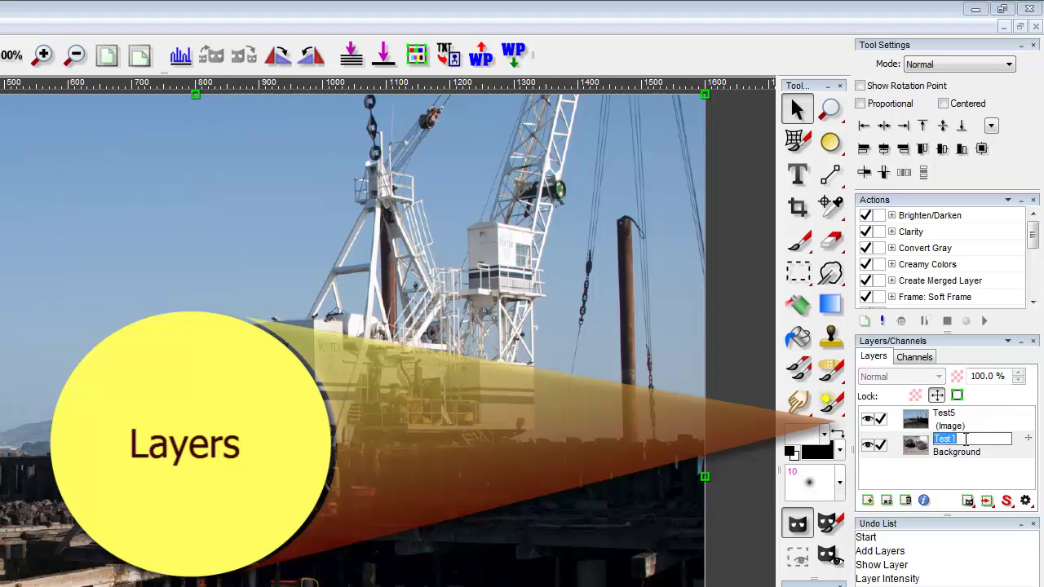
pyautogui.write('Background 1')
pyautogui.press('Return')
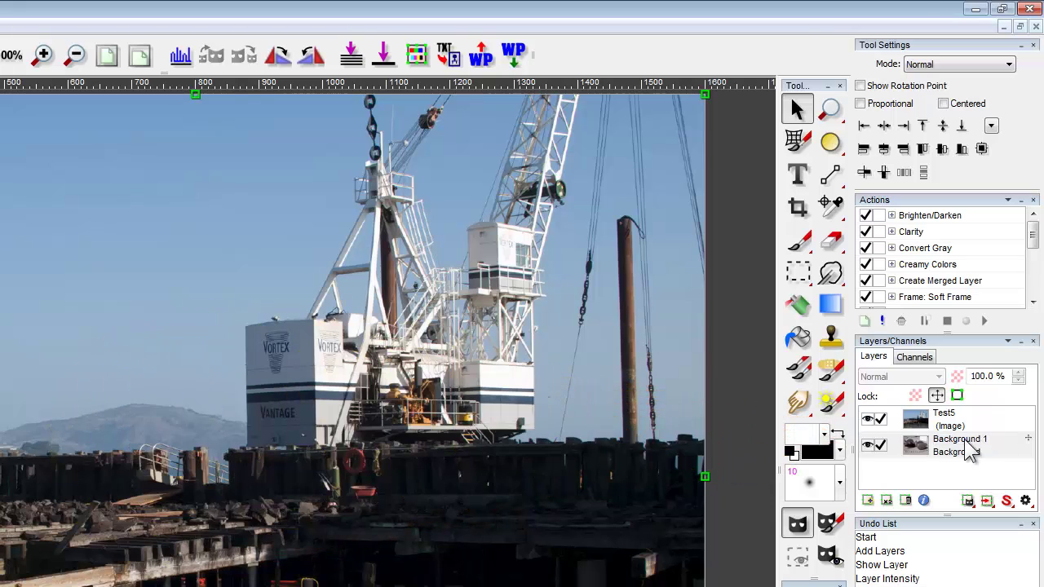
pyautogui.rightClick(947, 424)
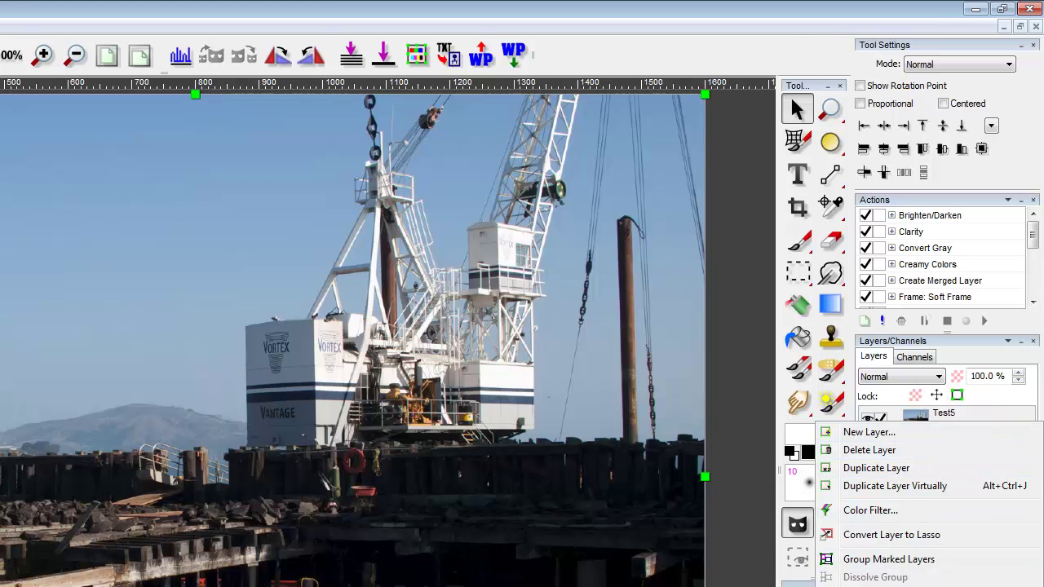
pyautogui.press('Escape')
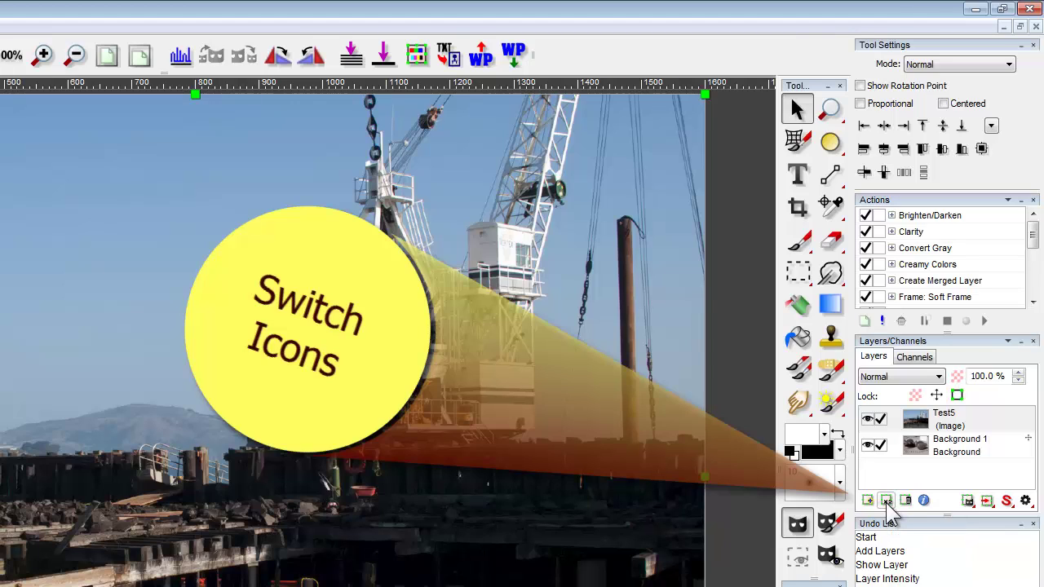
# Duplicate the Background 1 layer, and undo a trial deletion of the copy
pyautogui.moveTo(969, 449); pyautogui.dragTo(887, 500)
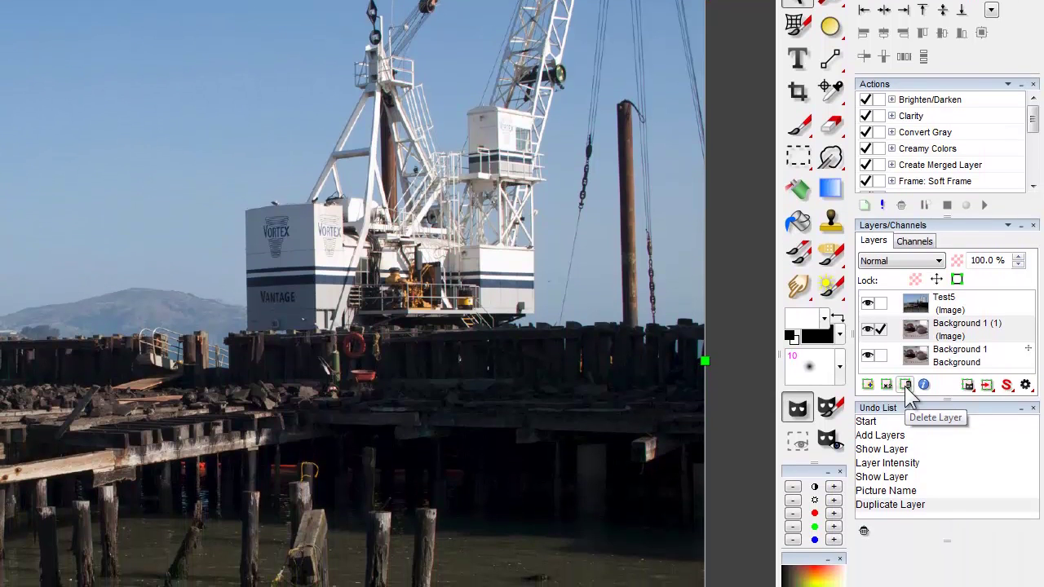
pyautogui.click(907, 386)
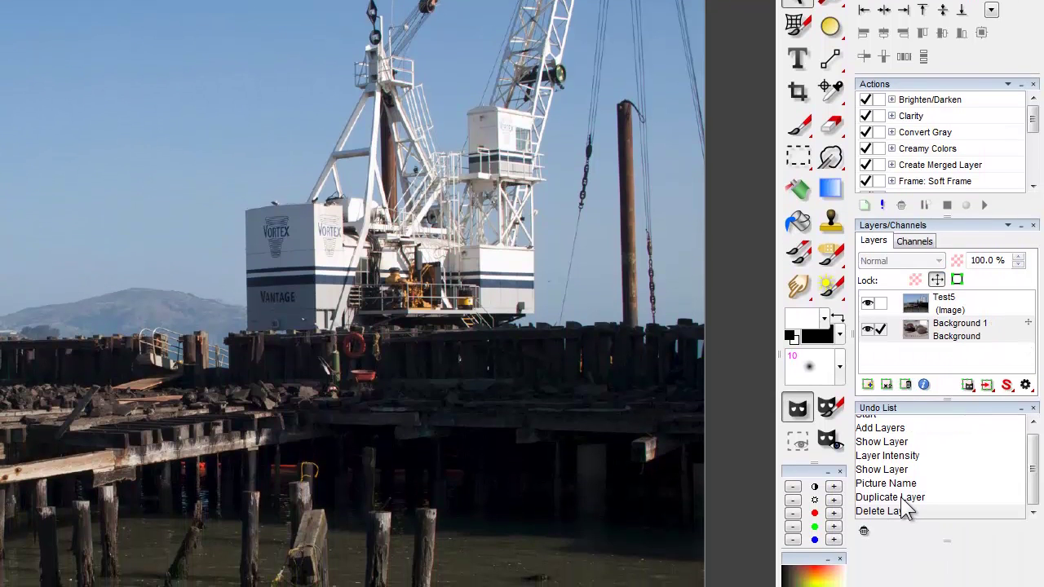
pyautogui.click(903, 497)
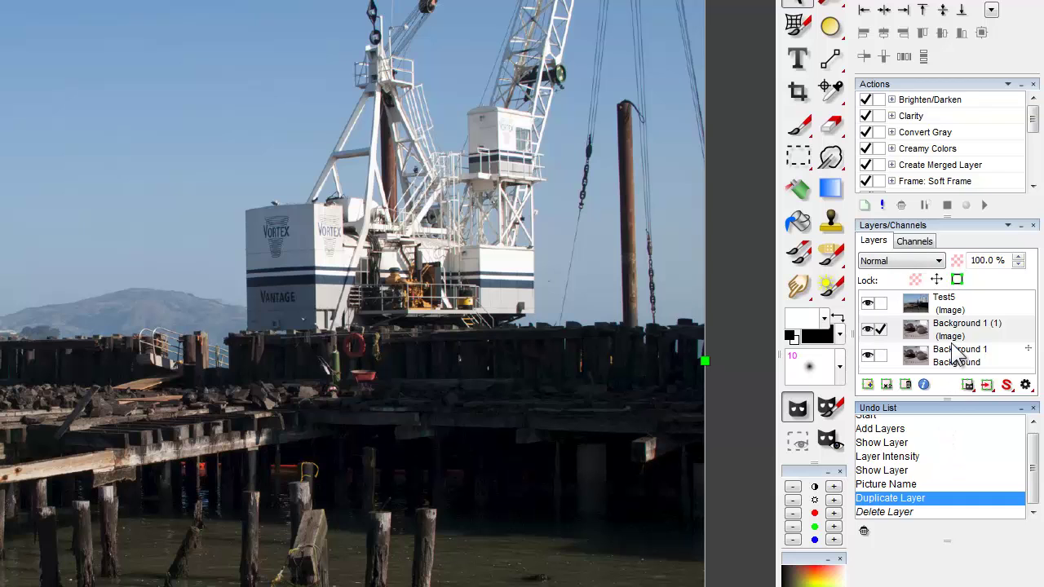
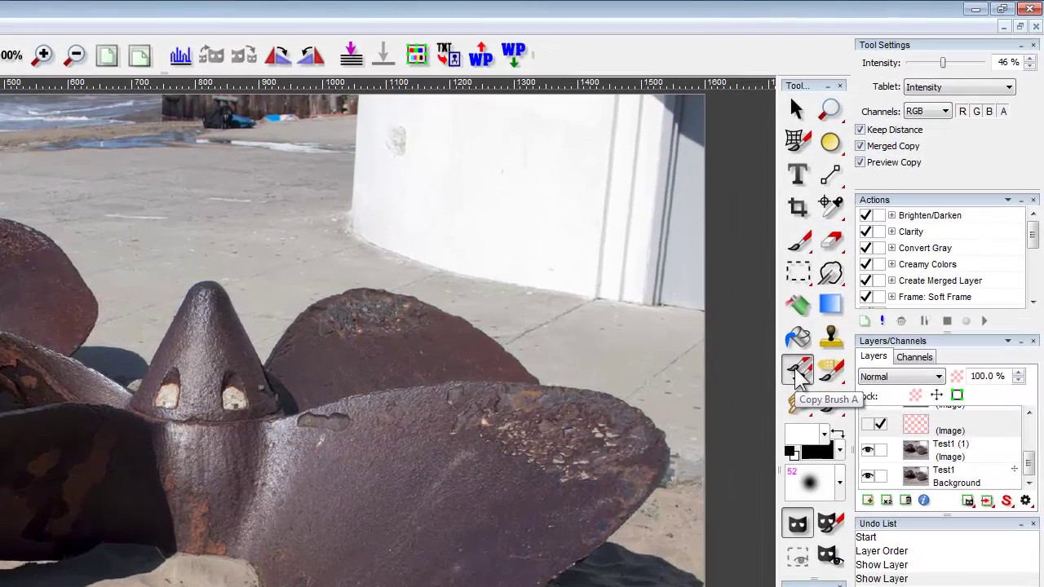
# Hide the Test1 (1) and Test1 layers to inspect the copy-brush retouching layer alone, and toggle Test1 (1) again
pyautogui.click(798, 377)
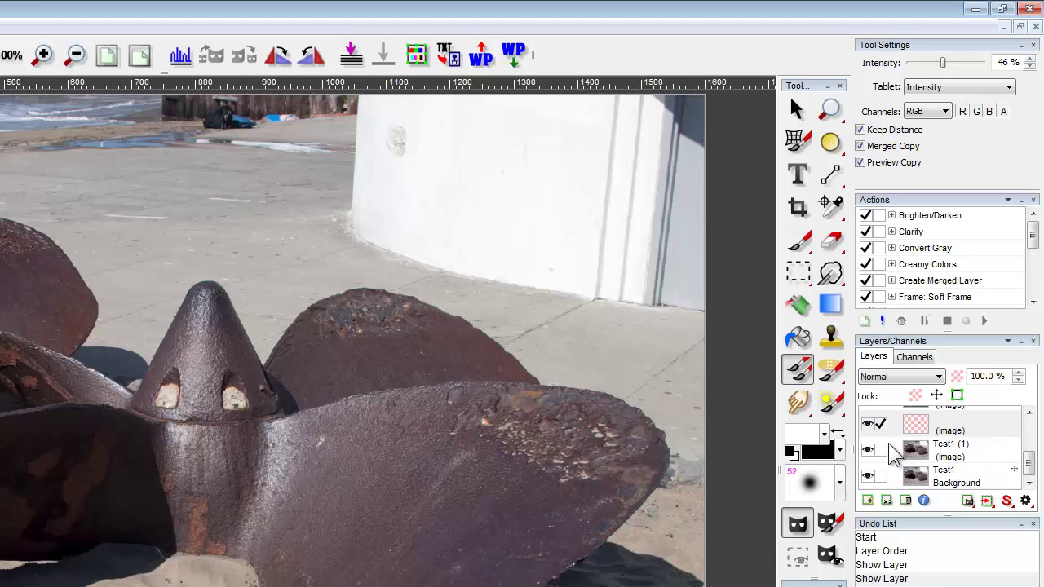
pyautogui.click(868, 451)
pyautogui.click(870, 477)
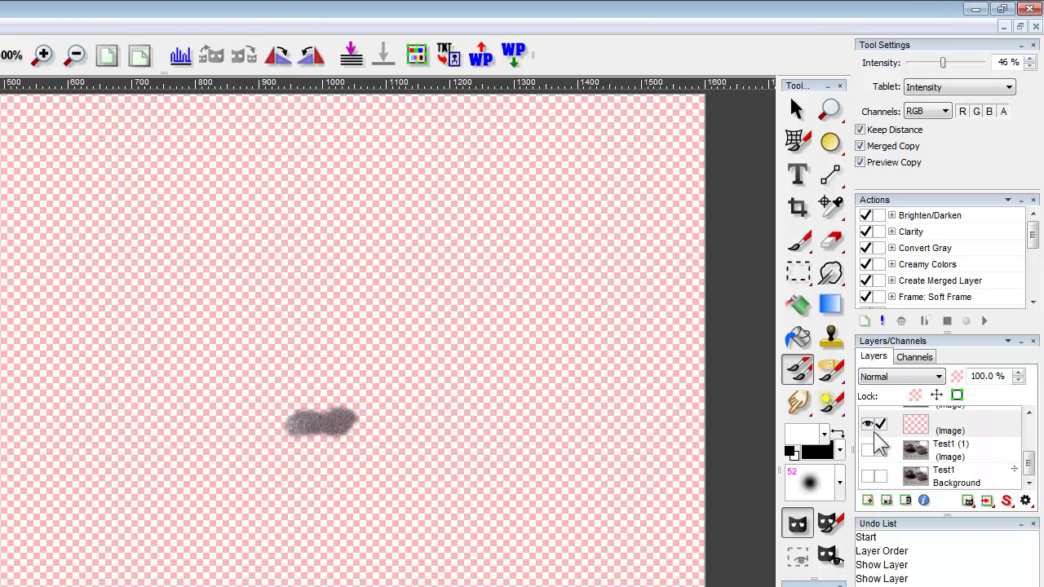
pyautogui.click(870, 449)
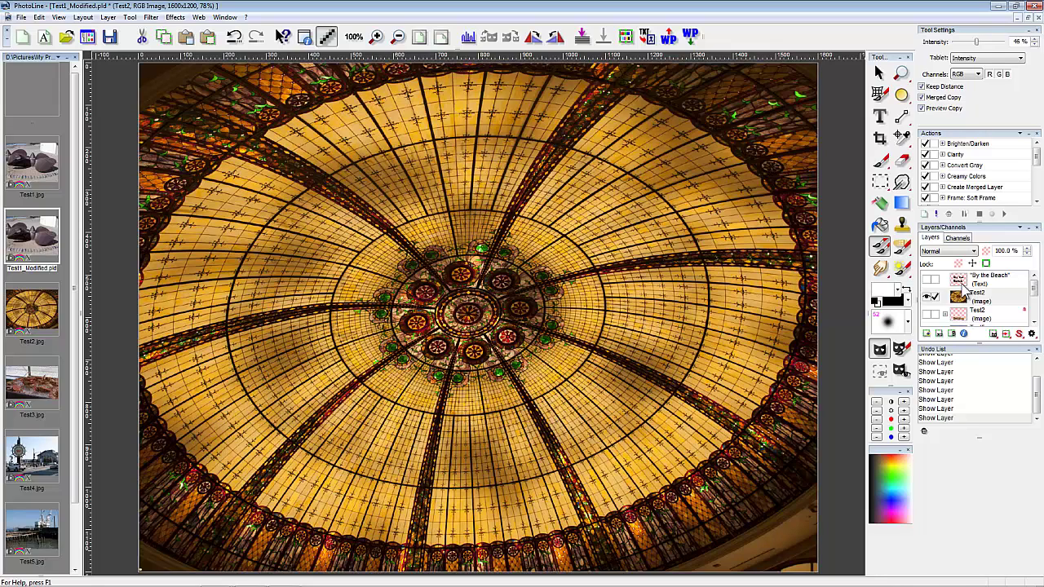
# Create a layer mask on the visible Test2 ceiling image layer
pyautogui.click(994, 334)
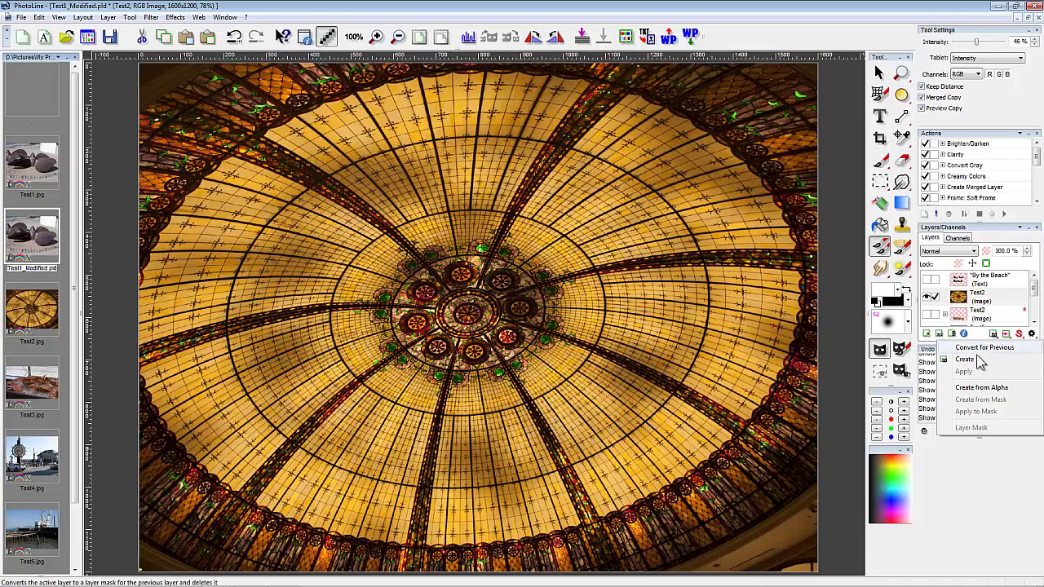
pyautogui.click(978, 361)
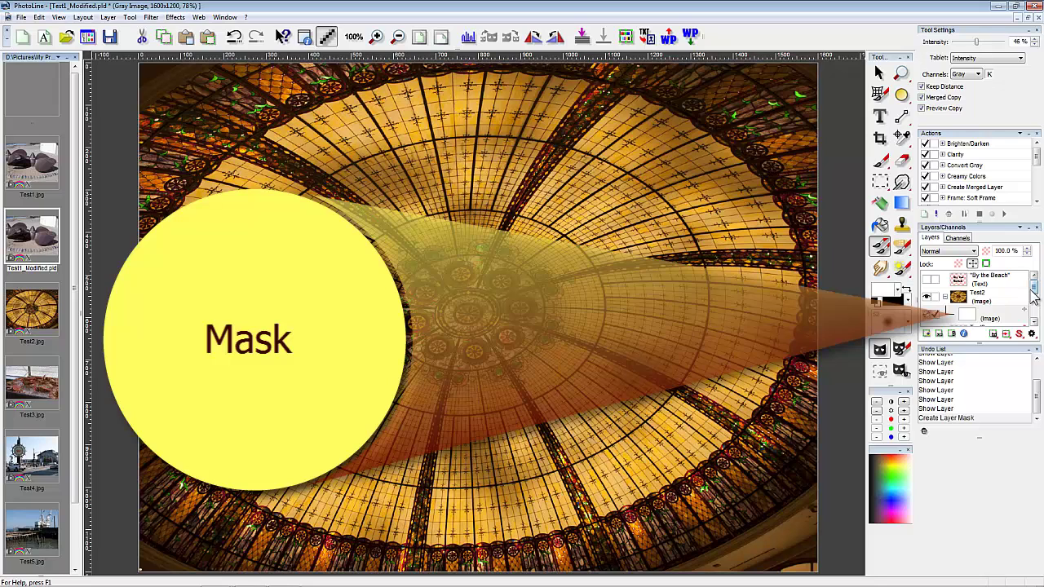
# Prepare the Brush tool for painting on the mask with size 76, and swap the foreground and background colours
pyautogui.press('b')
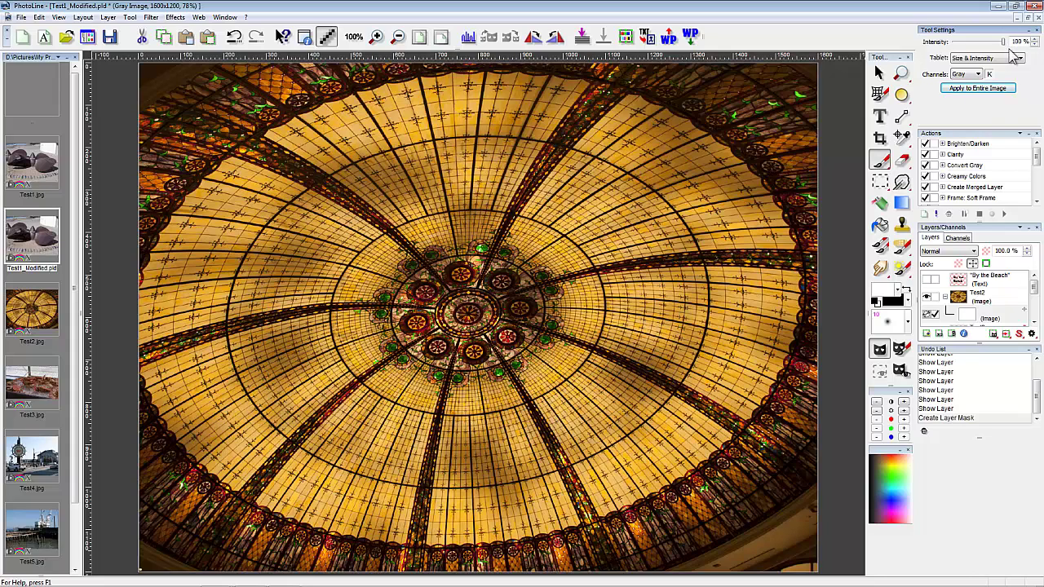
pyautogui.click(875, 302)
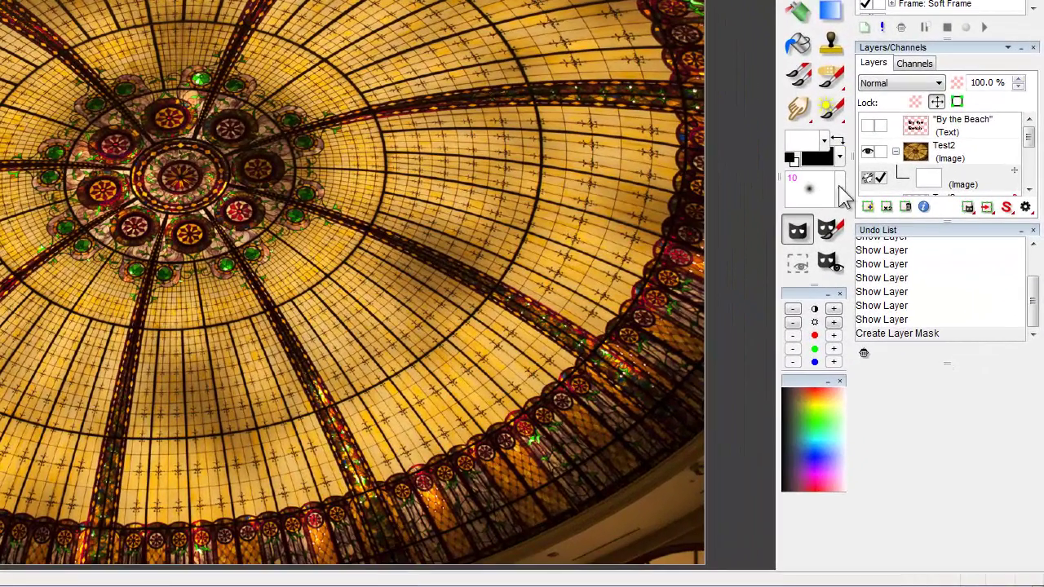
pyautogui.click(855, 220)
pyautogui.click(892, 274)
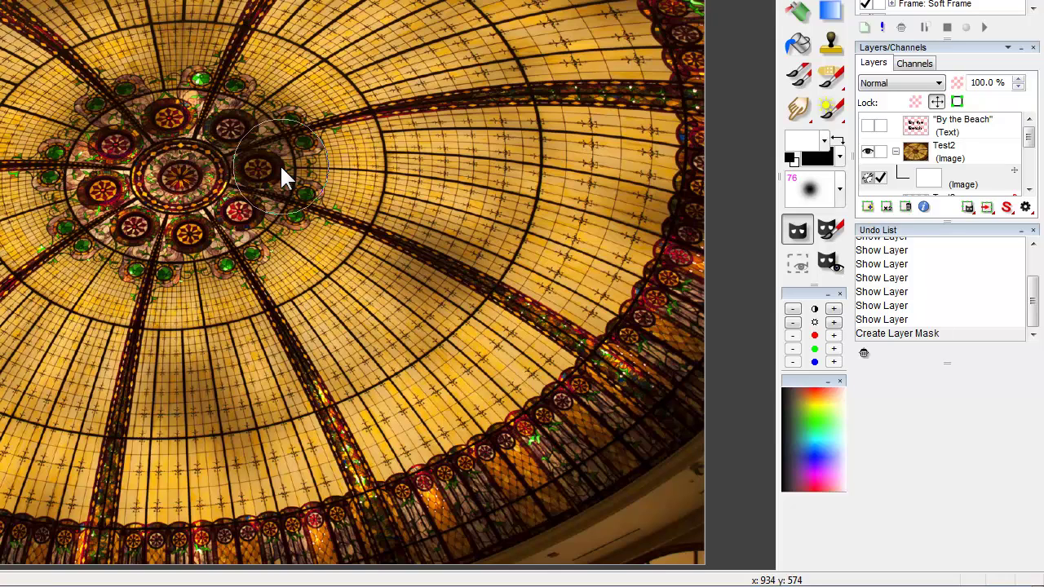
pyautogui.click(838, 140)
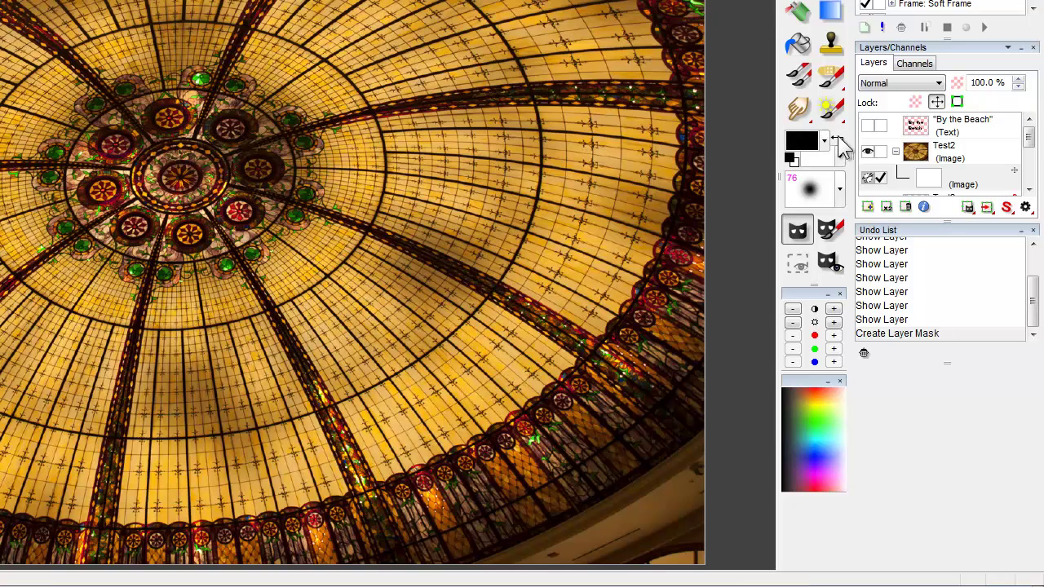
pyautogui.click(838, 140)
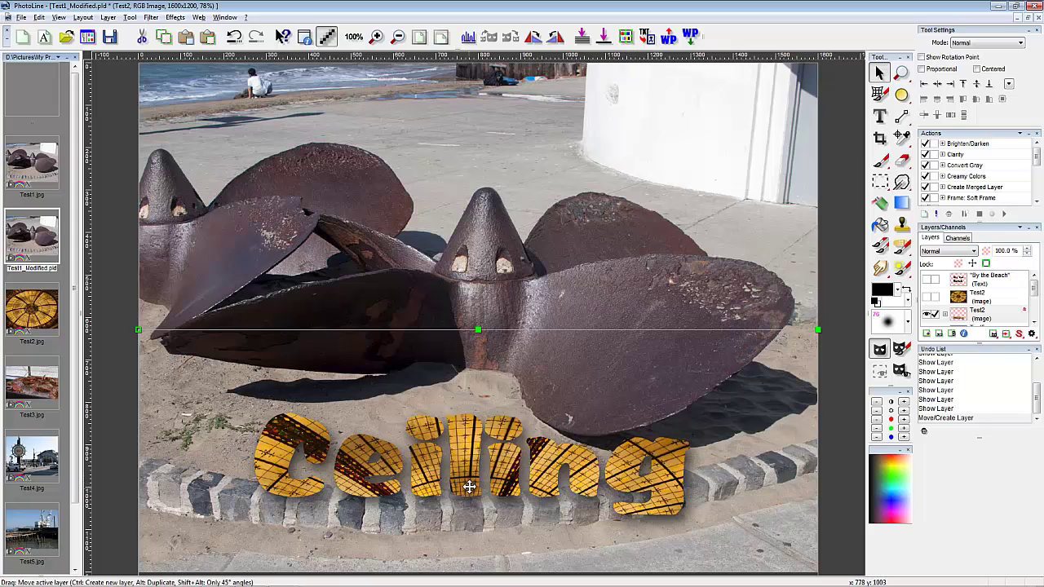
# Move the layer with the ceiling-textured word slightly down over the stone border
pyautogui.moveTo(470, 478)
pyautogui.mouseDown()
pyautogui.moveTo(471, 457)
pyautogui.moveTo(486, 464)
pyautogui.moveTo(469, 463)
pyautogui.moveTo(473, 449)
pyautogui.moveTo(477, 490)
pyautogui.moveTo(465, 494)
pyautogui.moveTo(476, 500)
pyautogui.moveTo(466, 493)
pyautogui.mouseUp()
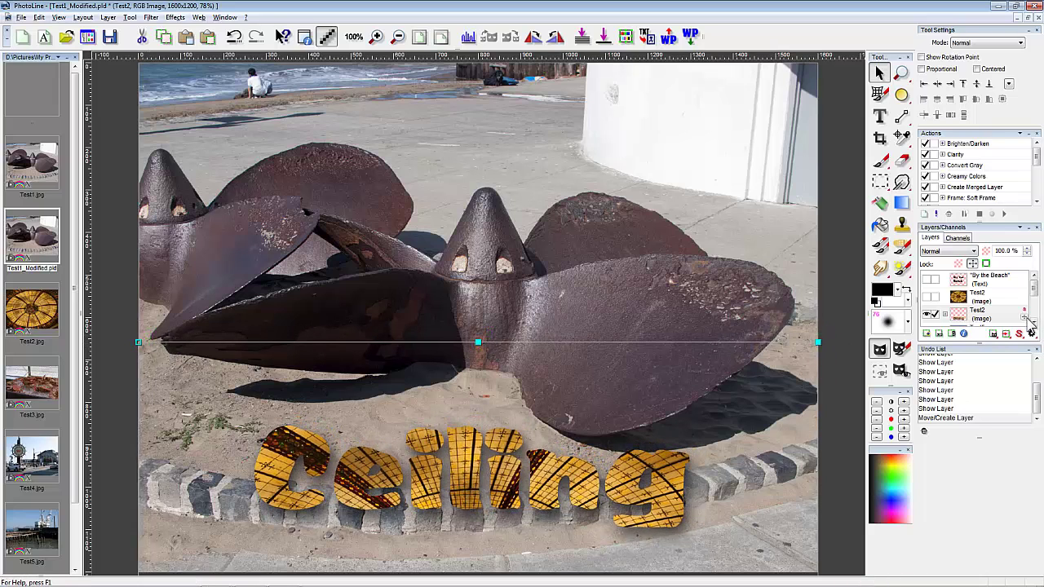
pyautogui.scroll(-2, 1020, 321)
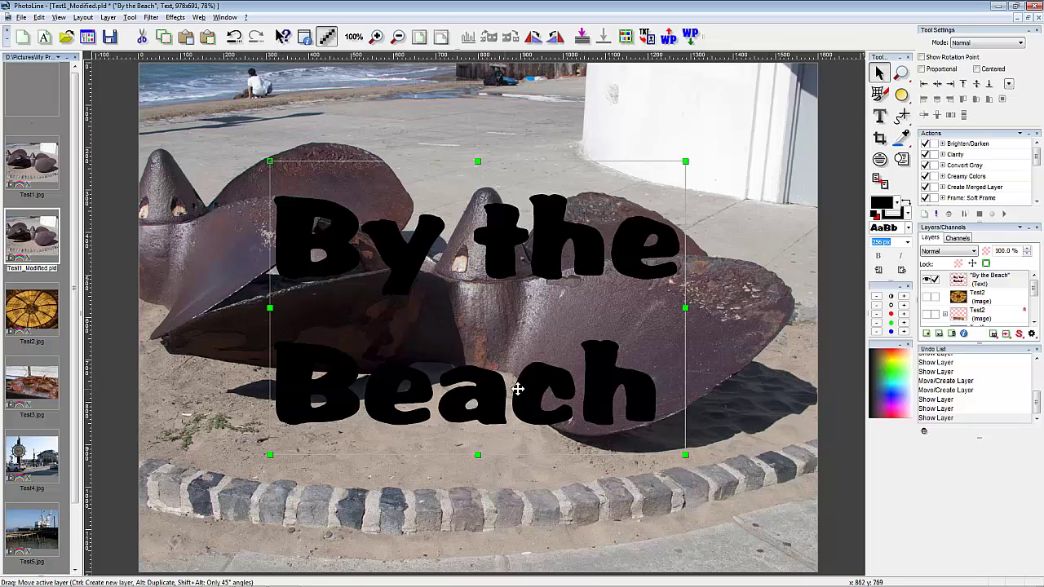
# Show the Test2 ceiling image layer and convert the "By the Beach" text layer into its layer mask
pyautogui.click(928, 297)
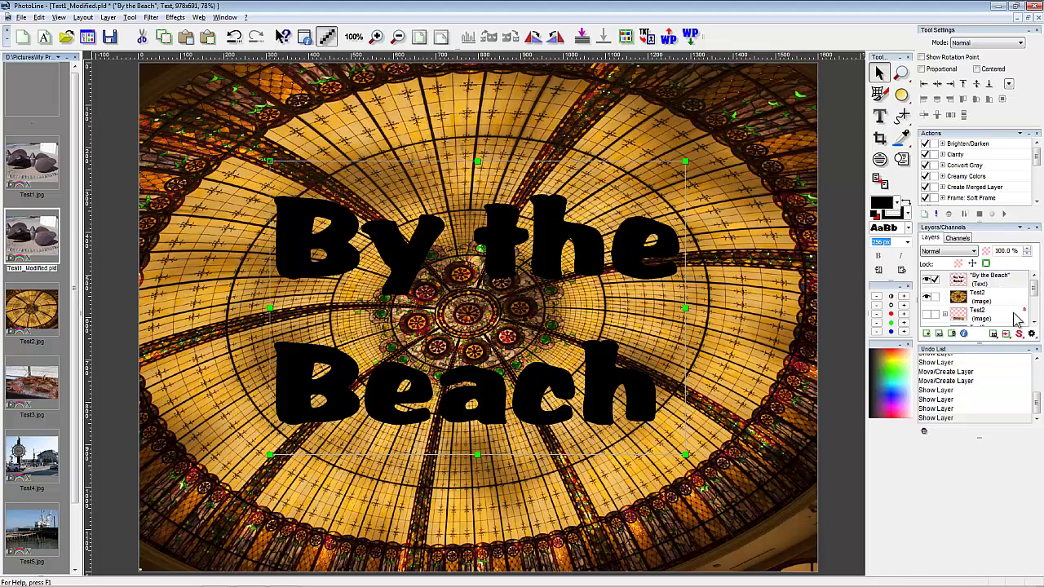
pyautogui.click(994, 334)
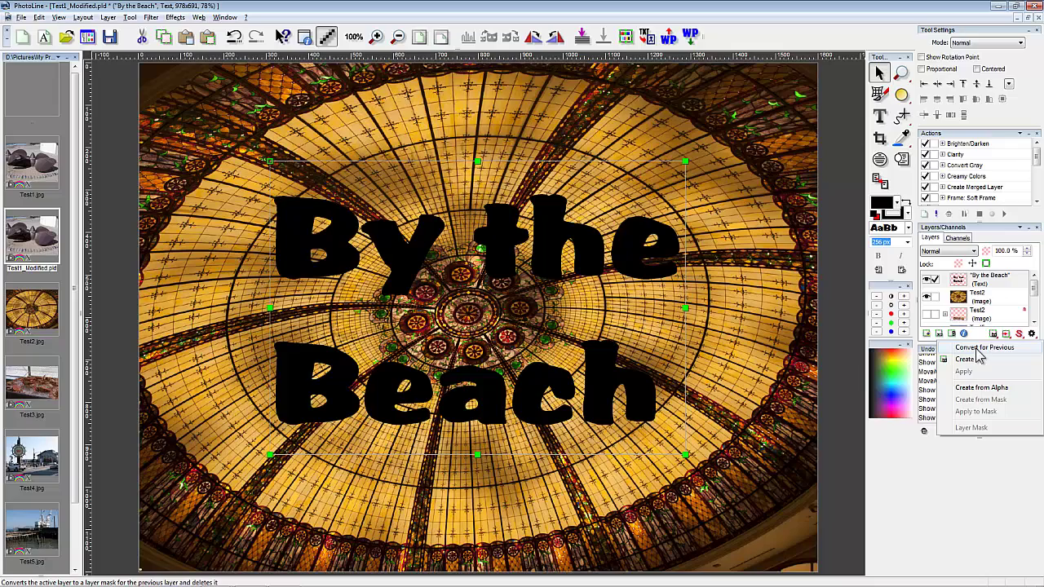
pyautogui.click(983, 348)
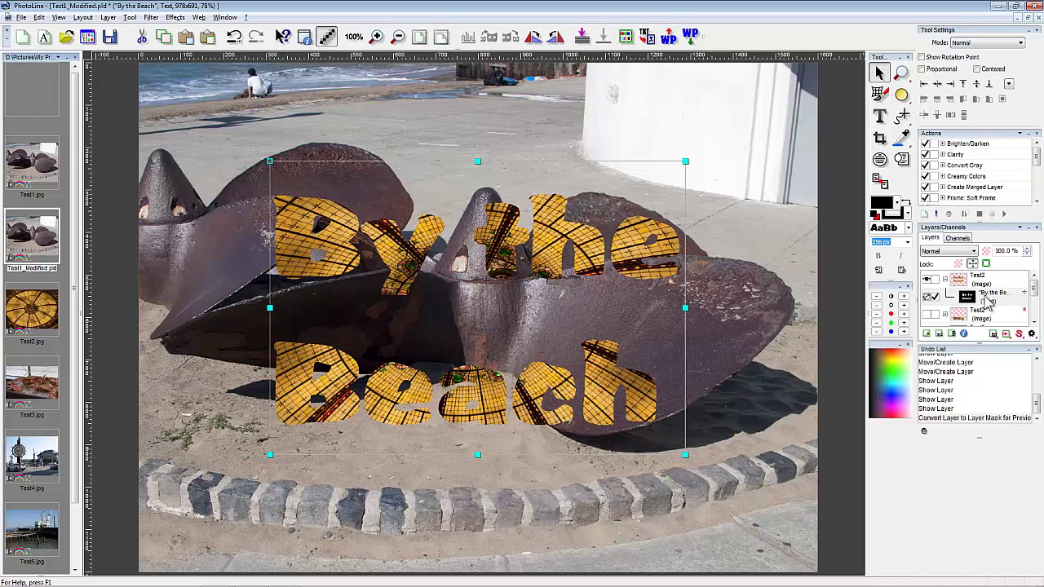
# Apply a Shadow outside layer style with its default settings to the text-masked Test2 image layer
pyautogui.click(986, 283)
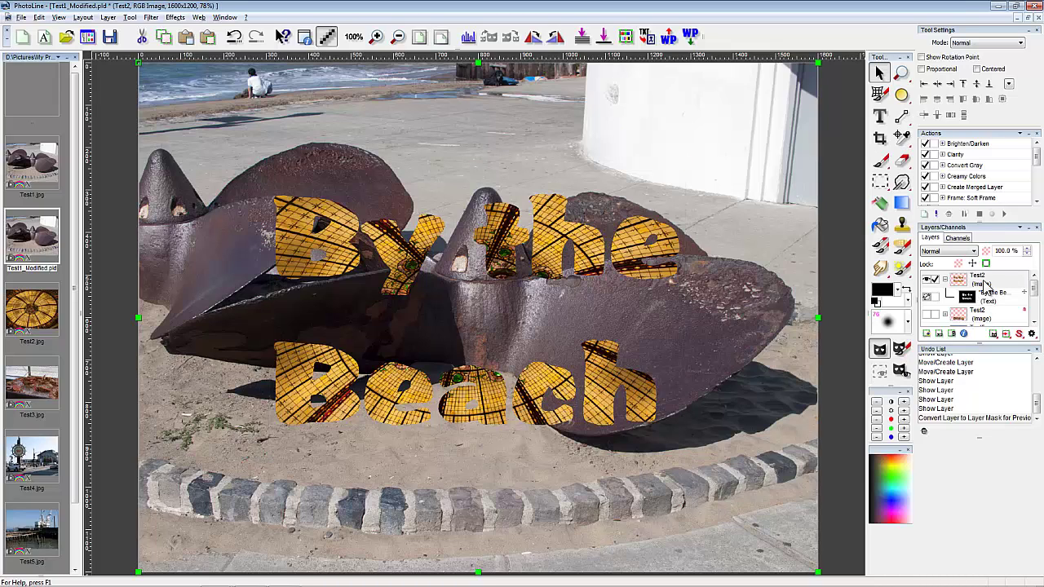
pyautogui.click(1019, 336)
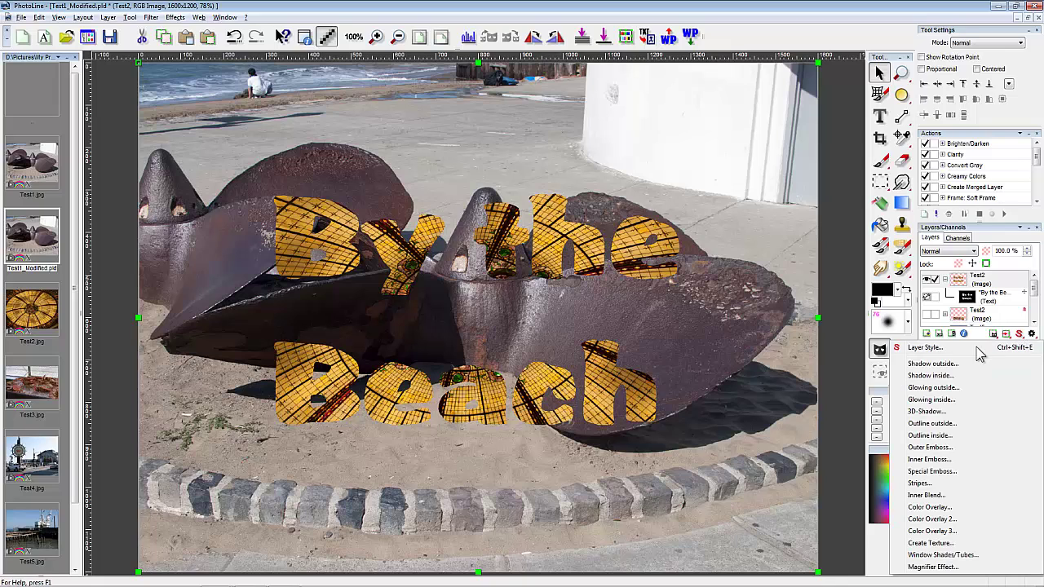
pyautogui.click(929, 363)
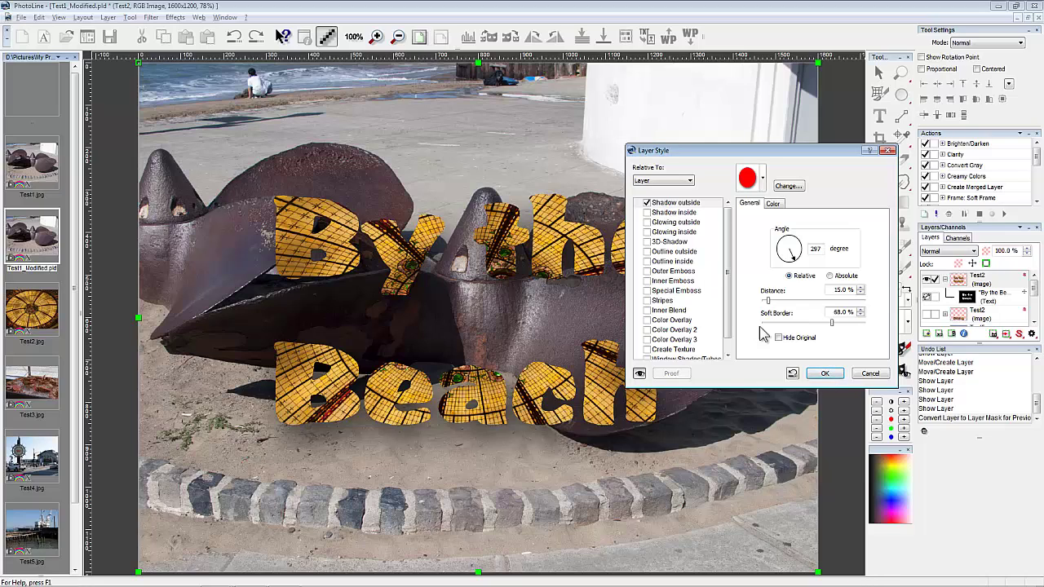
pyautogui.click(825, 373)
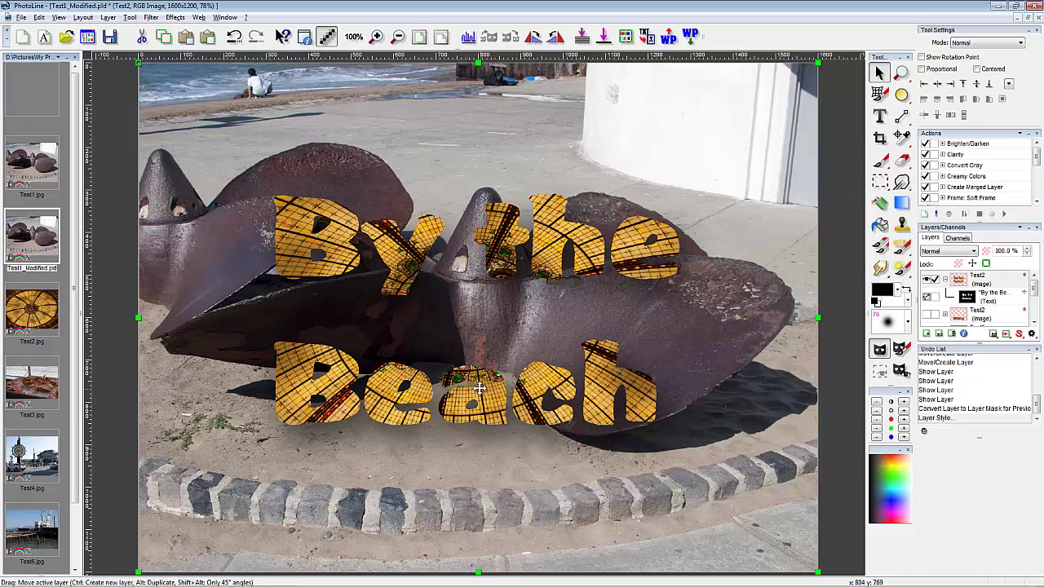
# Lock the position of the text-masked Test2 layer after trying a move down over the stone border, and undo that move
pyautogui.moveTo(479, 389); pyautogui.dragTo(478, 463)
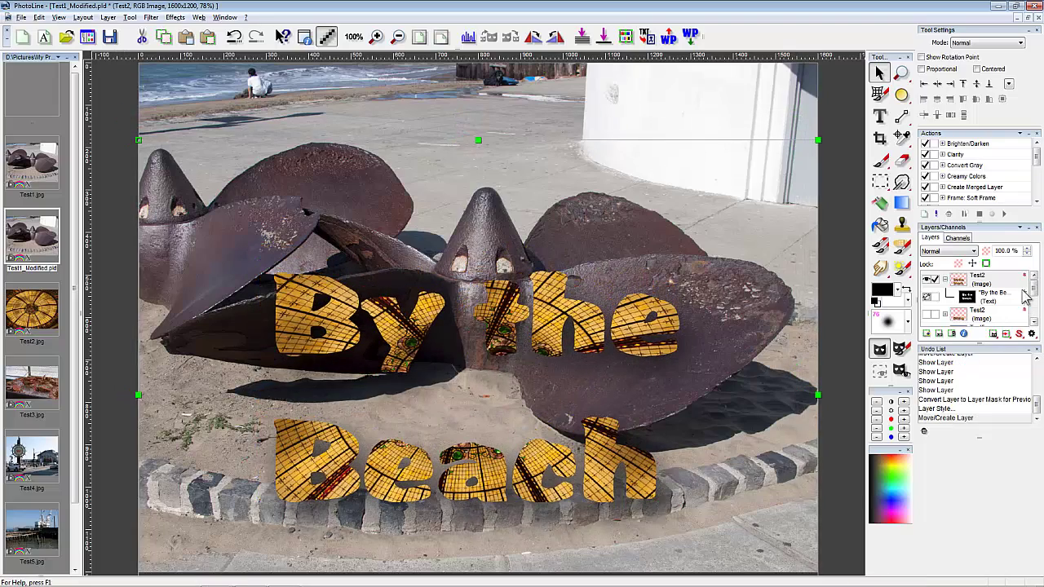
pyautogui.click(972, 265)
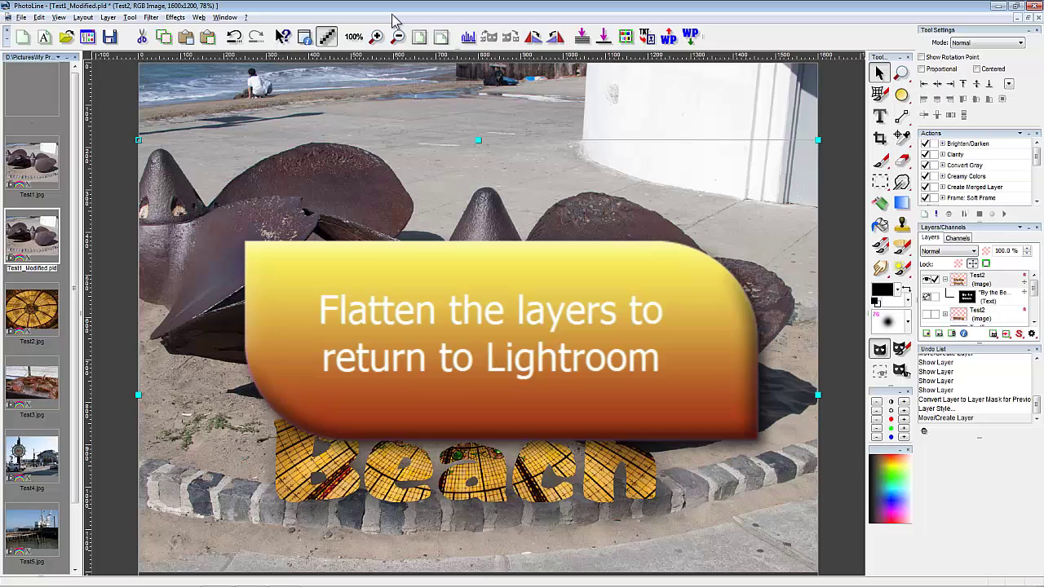
pyautogui.hotkey('ctrl', 'z')
# Flatten all layers into the background layer, and revert the document to the Layer Style state in the undo history
pyautogui.click(108, 17)
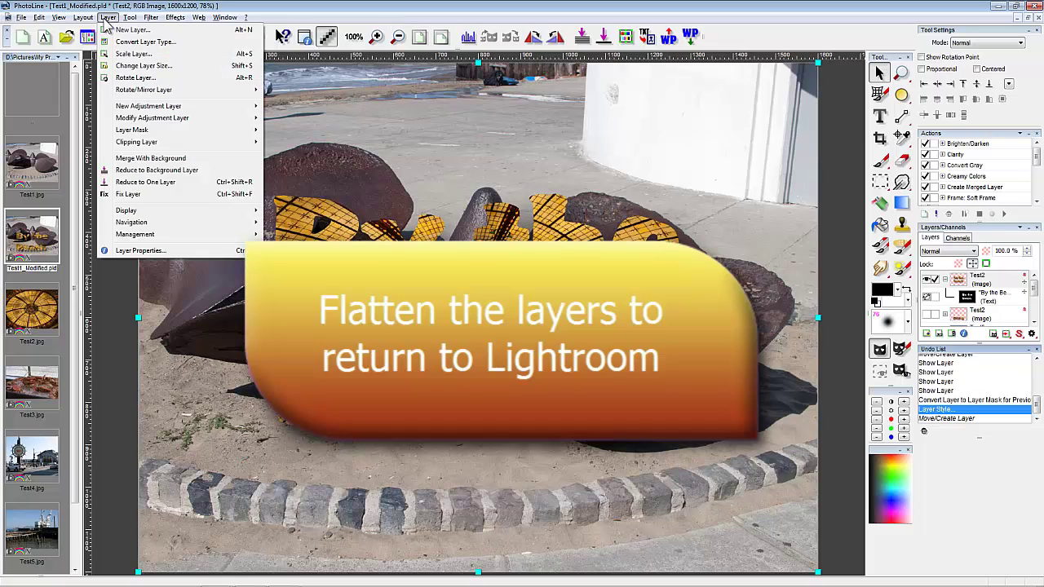
pyautogui.click(166, 173)
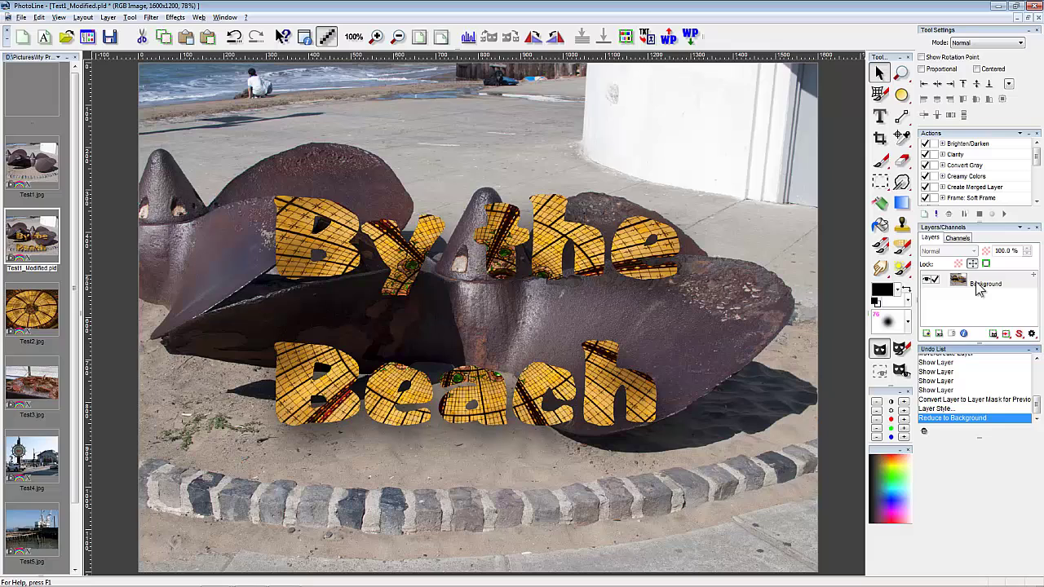
pyautogui.click(935, 408)
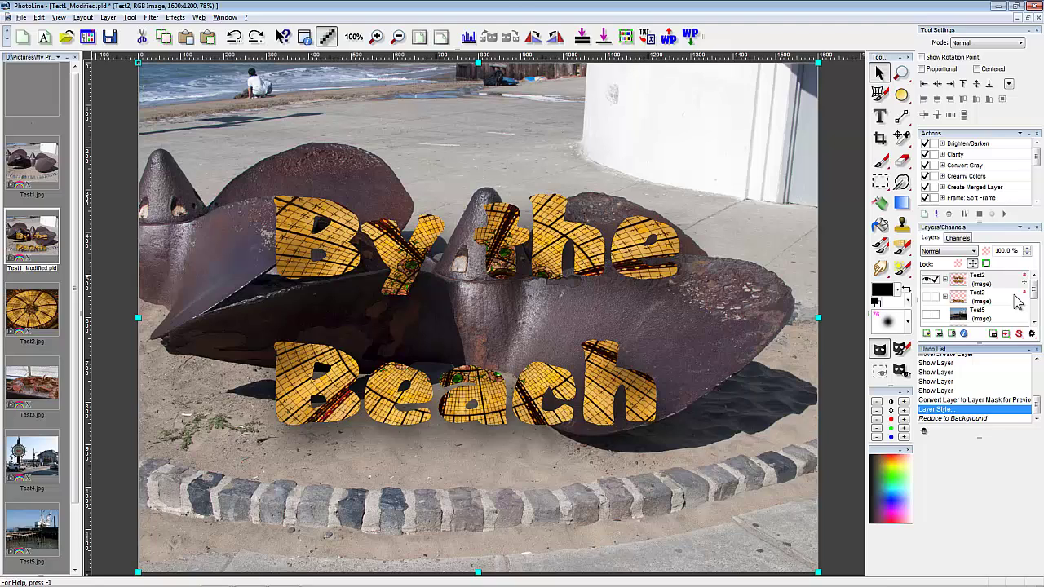
# Examine the file formats available for opening, filter the files by PLD: PhotoLine Document (*.pld), and cancel without opening anything
pyautogui.click(21, 18)
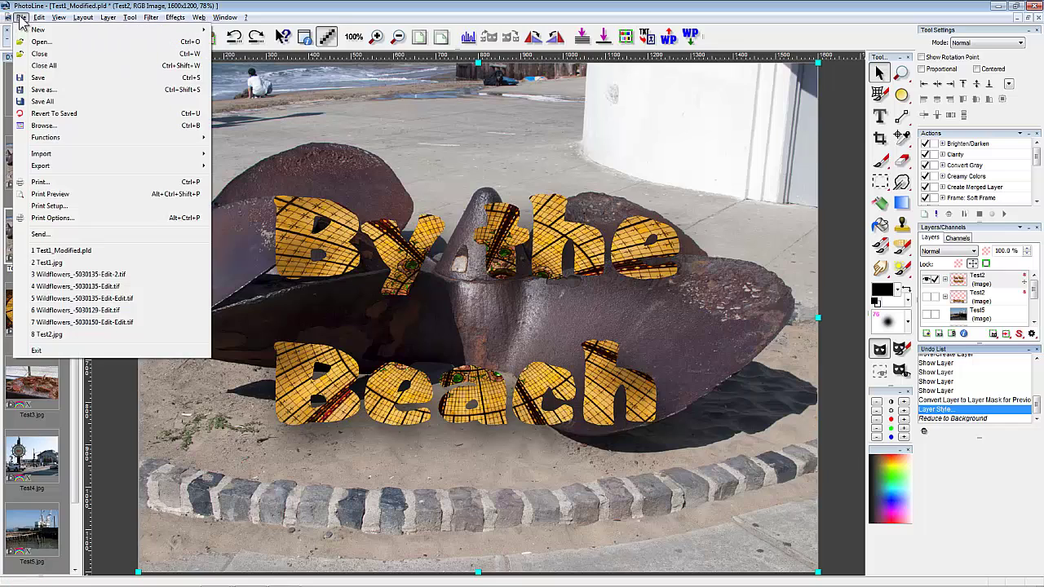
pyautogui.click(43, 42)
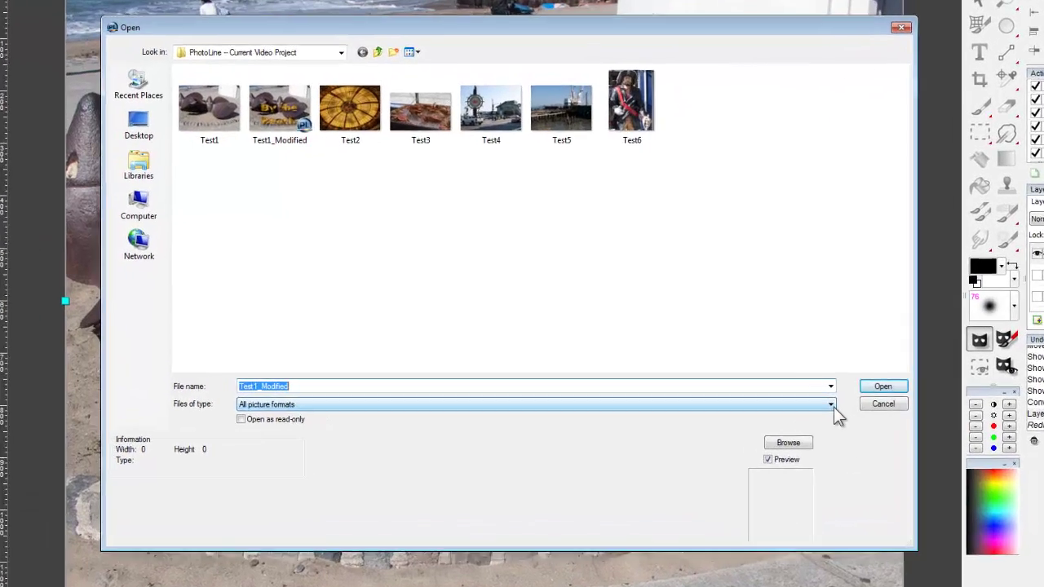
pyautogui.click(831, 405)
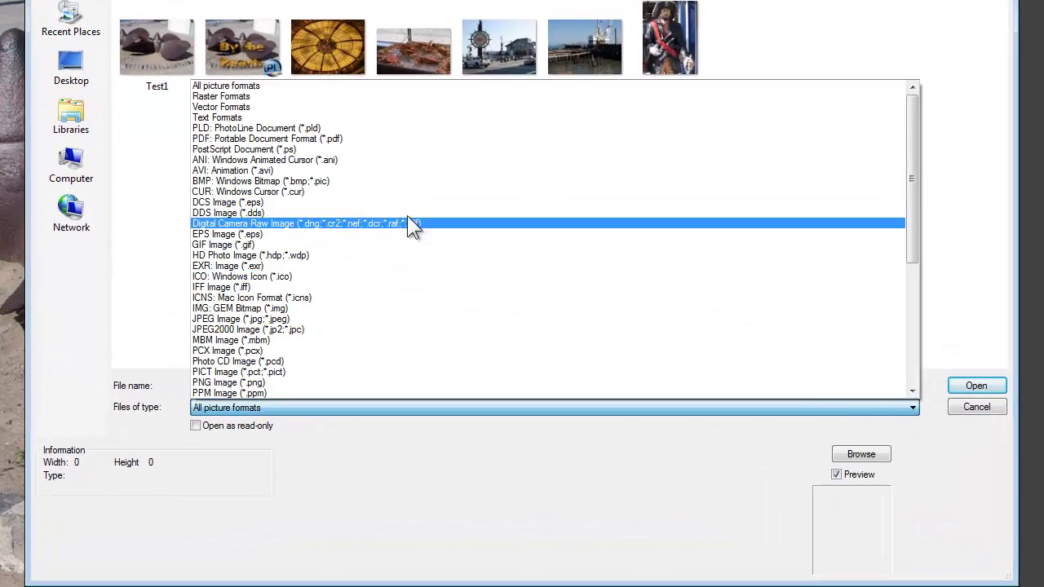
pyautogui.click(306, 128)
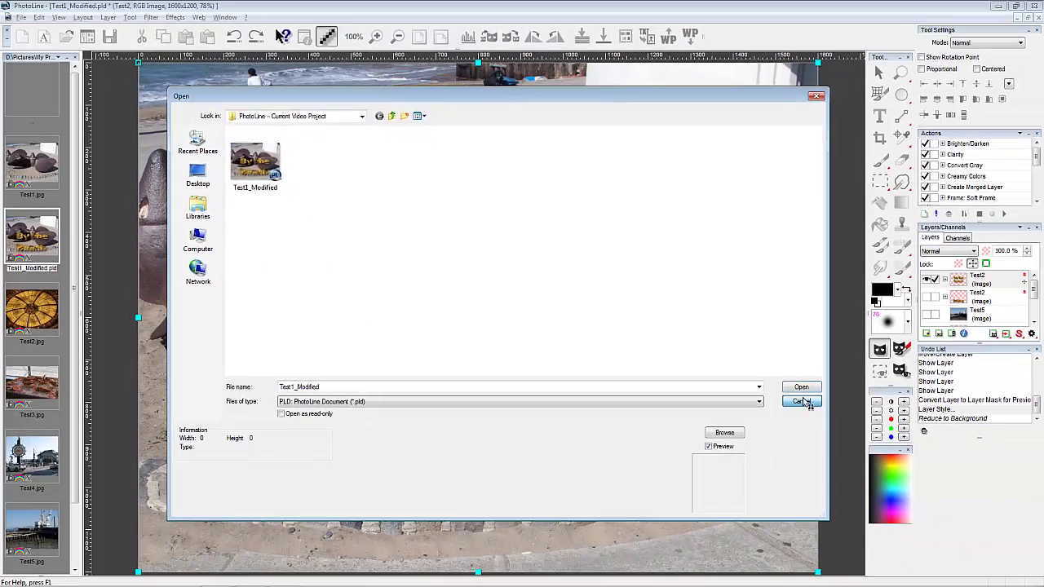
pyautogui.click(800, 402)
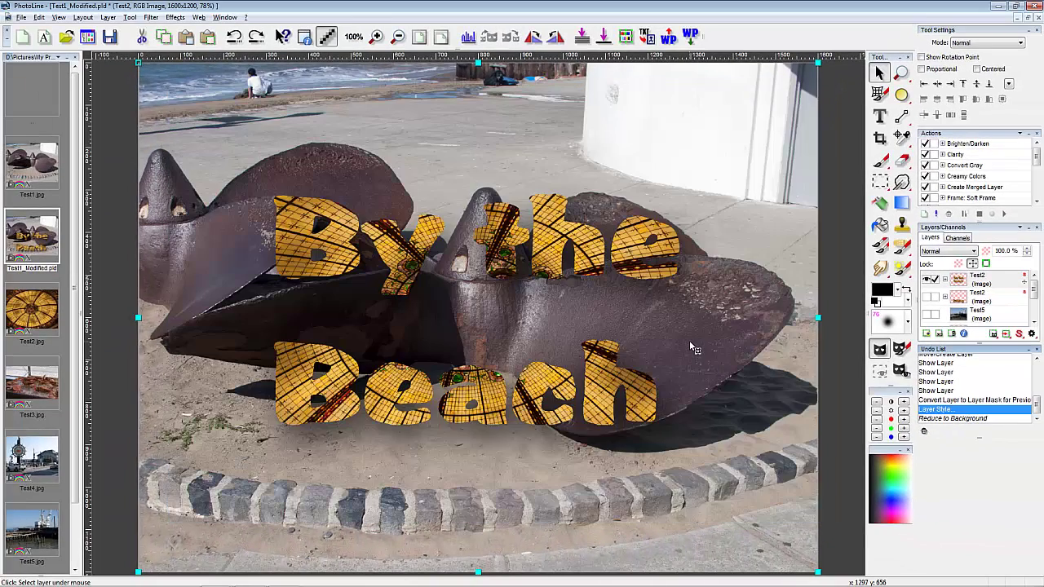